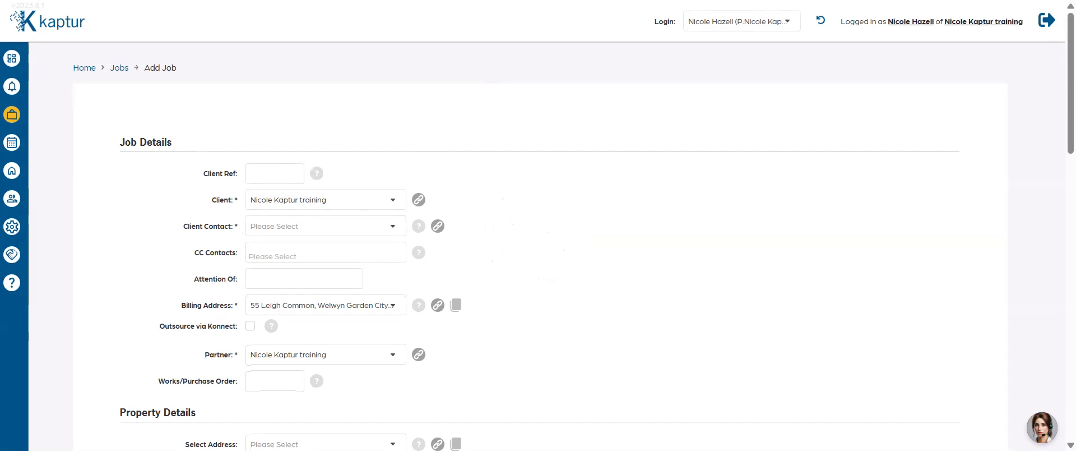
# Choose the second contact in the Client Contact dropdown for the new job
pyautogui.scroll(-1, 240, 233)
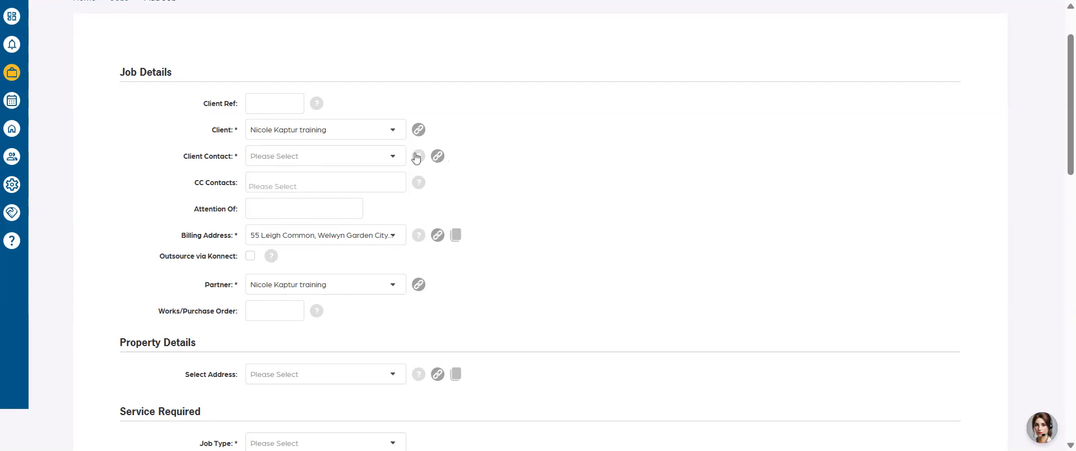
pyautogui.click(363, 157)
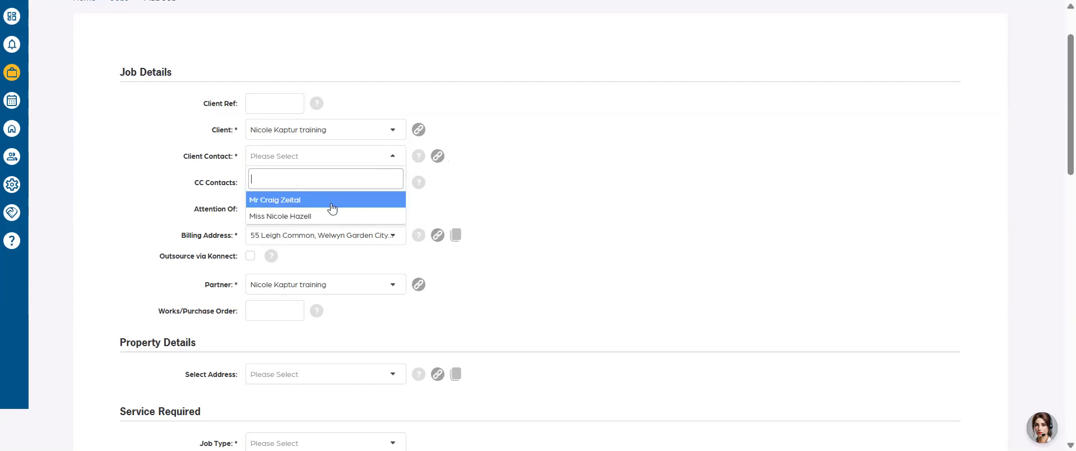
pyautogui.click(323, 217)
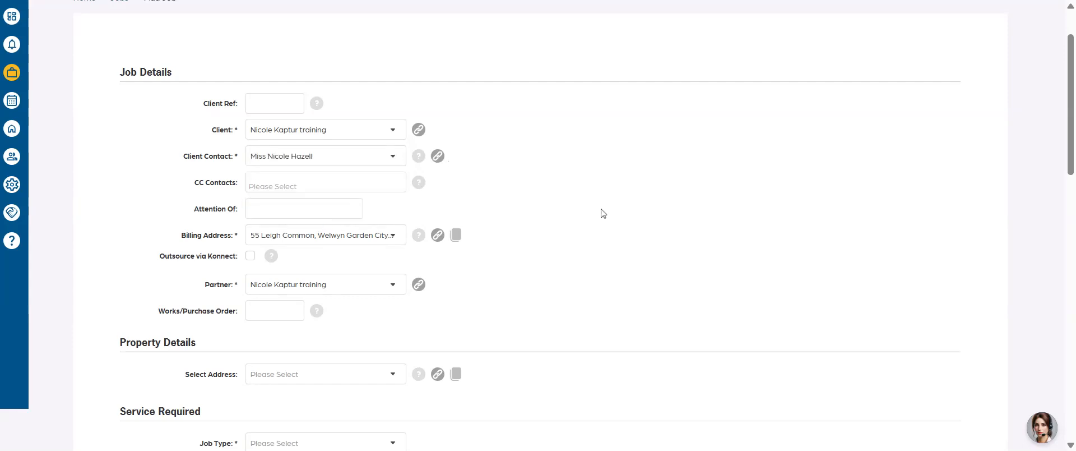
pyautogui.scroll(-3, 583, 194)
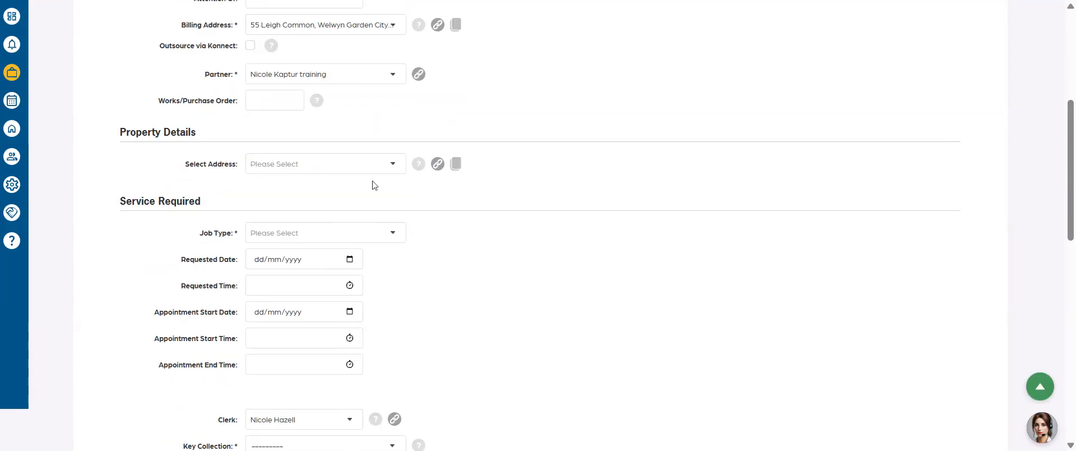
# Add a new property address by looking up postcode AL7 4NL and picking the matching address
pyautogui.click(320, 169)
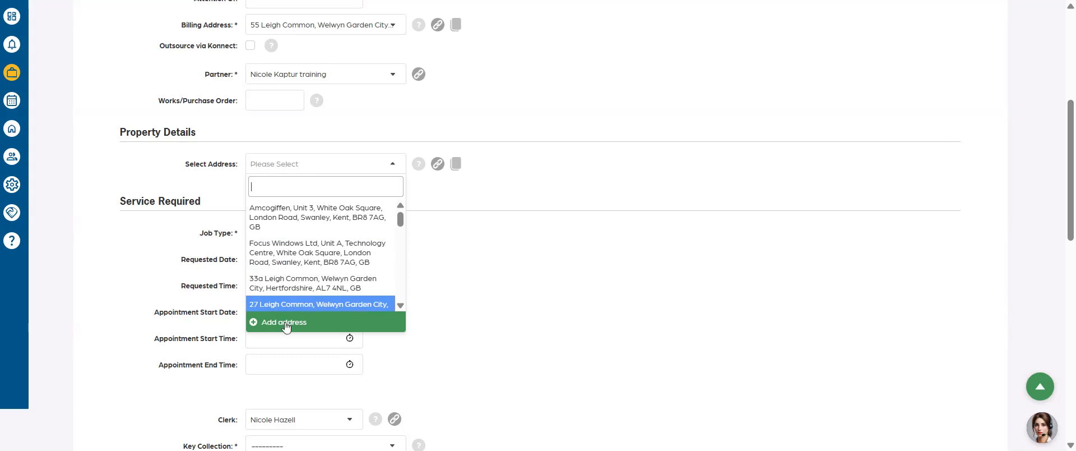
pyautogui.click(266, 324)
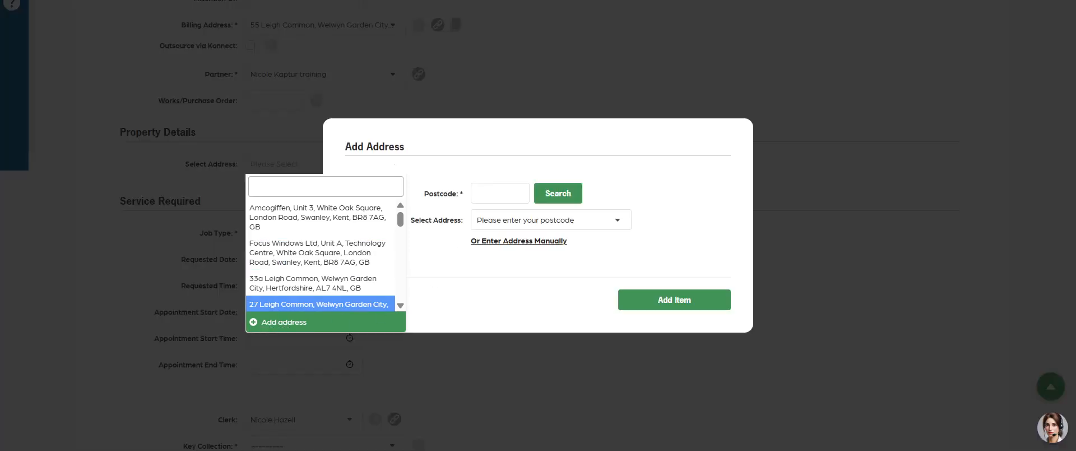
pyautogui.write('AL7 4NL')
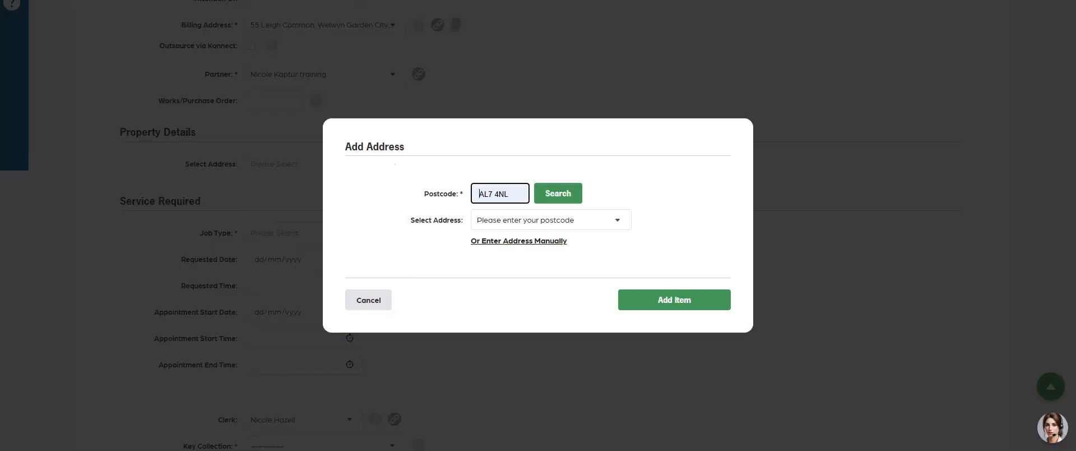
pyautogui.click(542, 303)
pyautogui.click(560, 195)
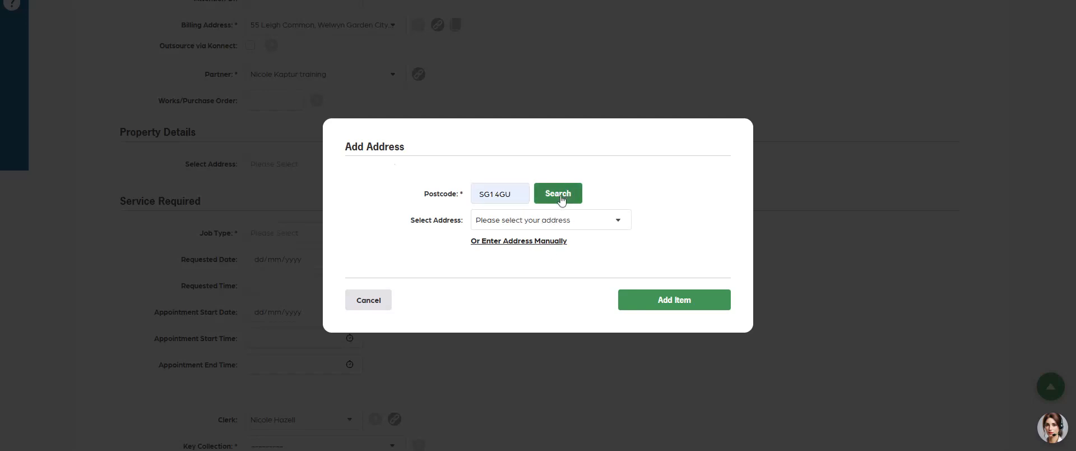
pyautogui.click(574, 220)
pyautogui.scroll(-3, 563, 280)
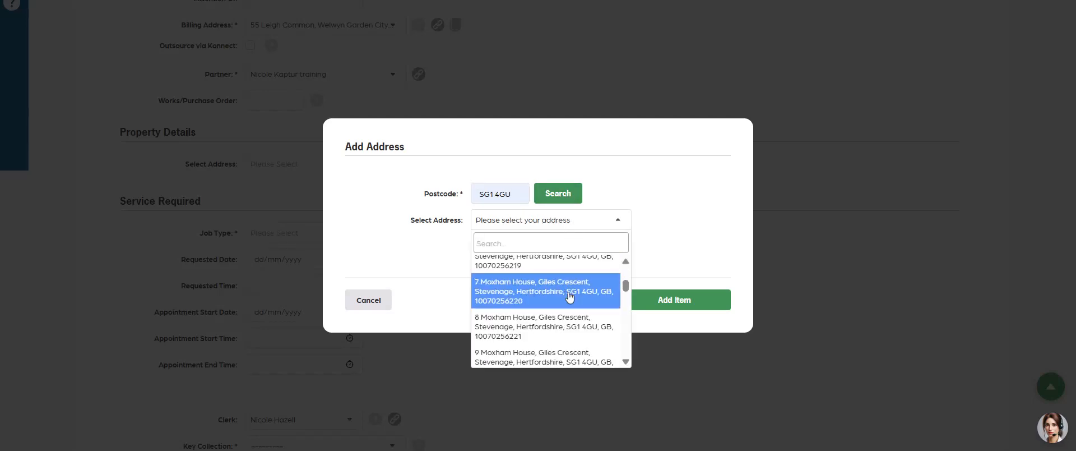
pyautogui.click(563, 324)
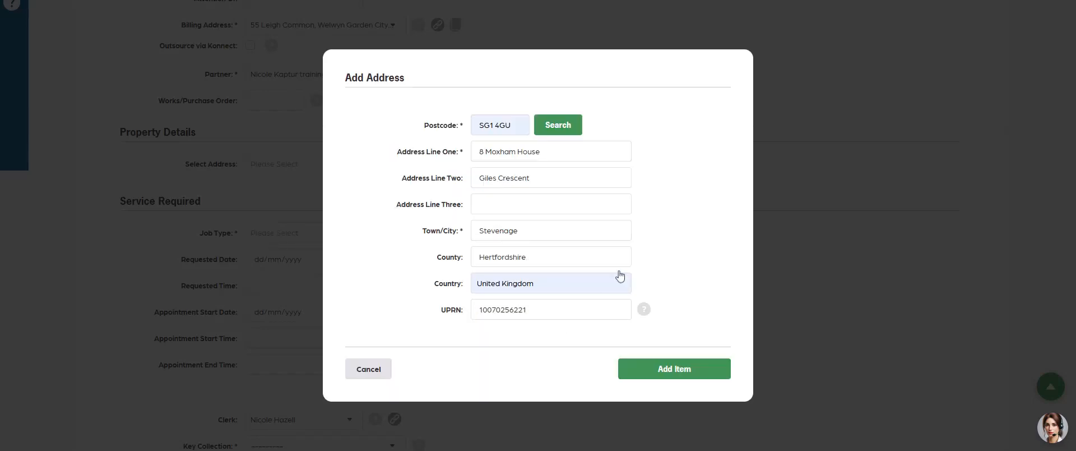
pyautogui.click(672, 368)
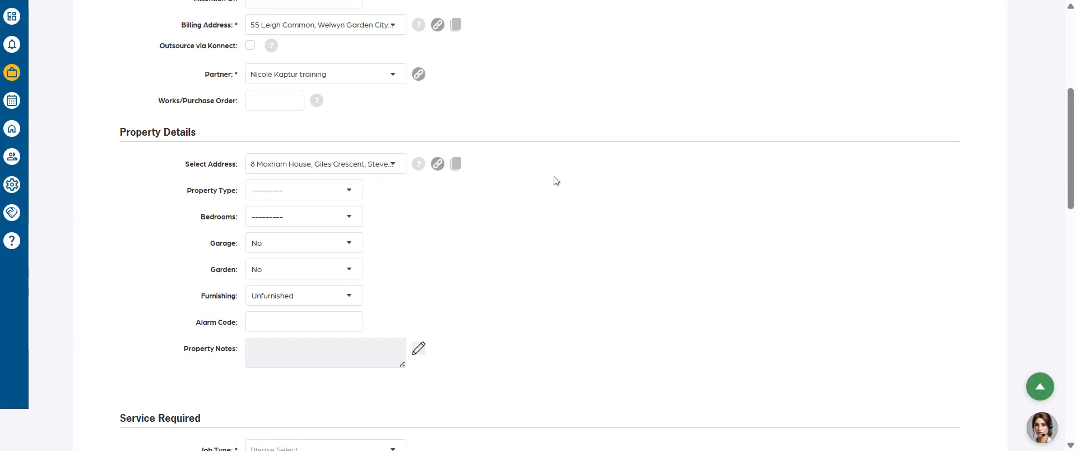
# Keep the new address as the property, and set the type to Apartment with 3 bedrooms
pyautogui.click(347, 165)
pyautogui.click(341, 217)
pyautogui.click(299, 193)
pyautogui.click(289, 217)
pyautogui.click(290, 216)
pyautogui.click(291, 211)
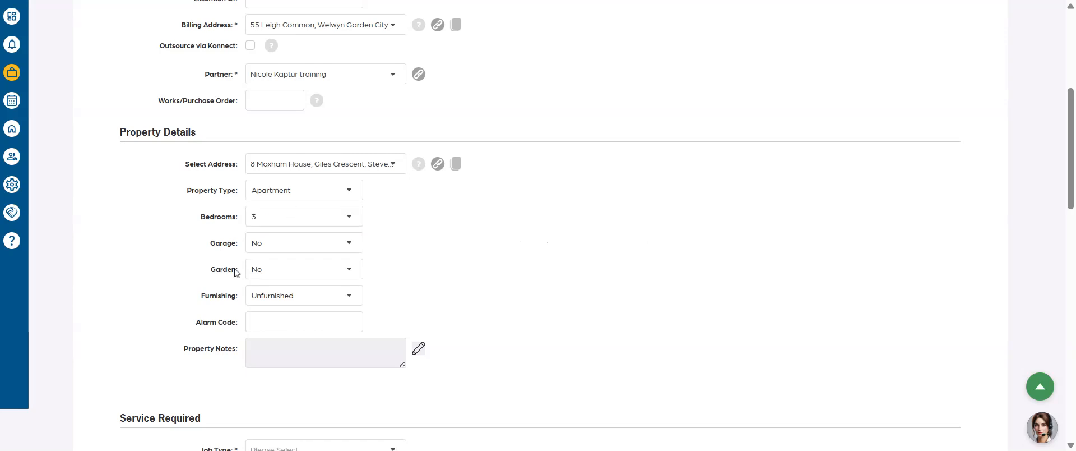
# Mark the property as Furnished and set Garage to Yes
pyautogui.click(328, 302)
pyautogui.click(325, 312)
pyautogui.click(307, 253)
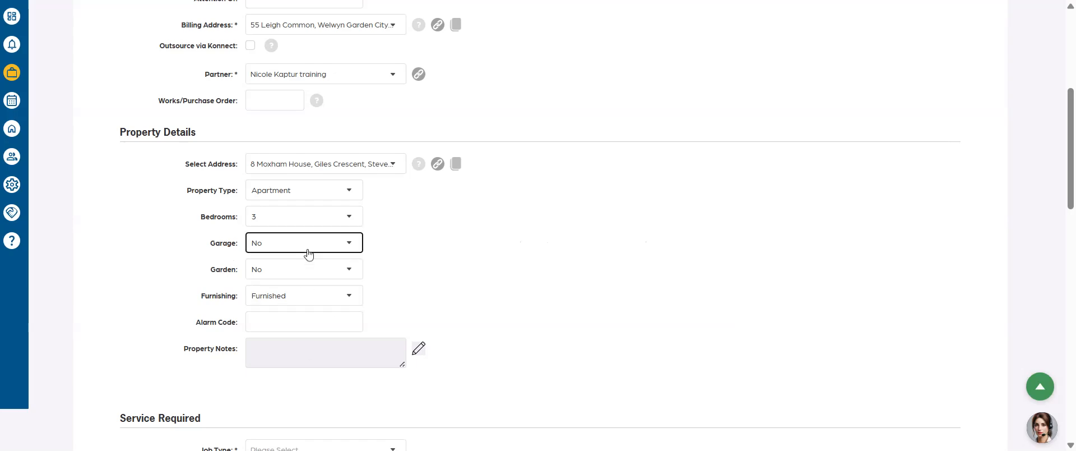
pyautogui.click(362, 278)
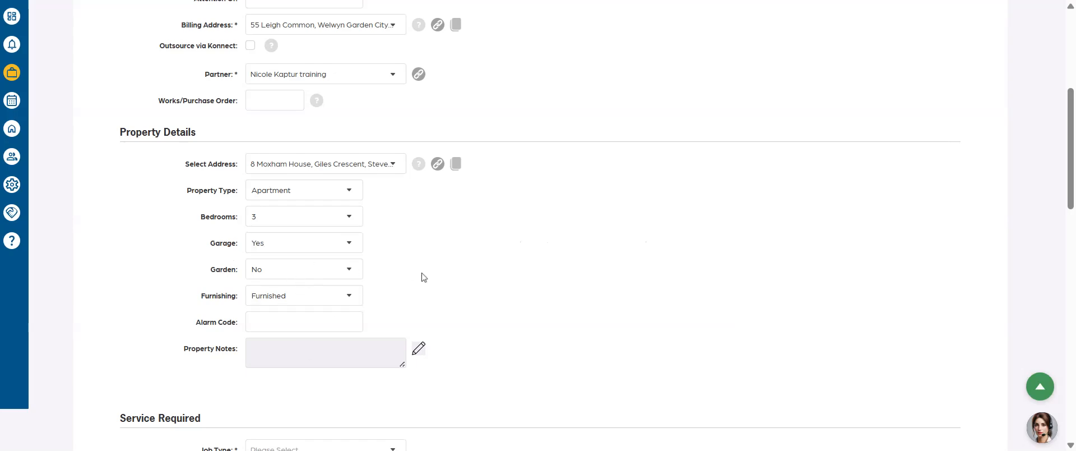
pyautogui.scroll(-1, 423, 277)
pyautogui.scroll(-3, 529, 300)
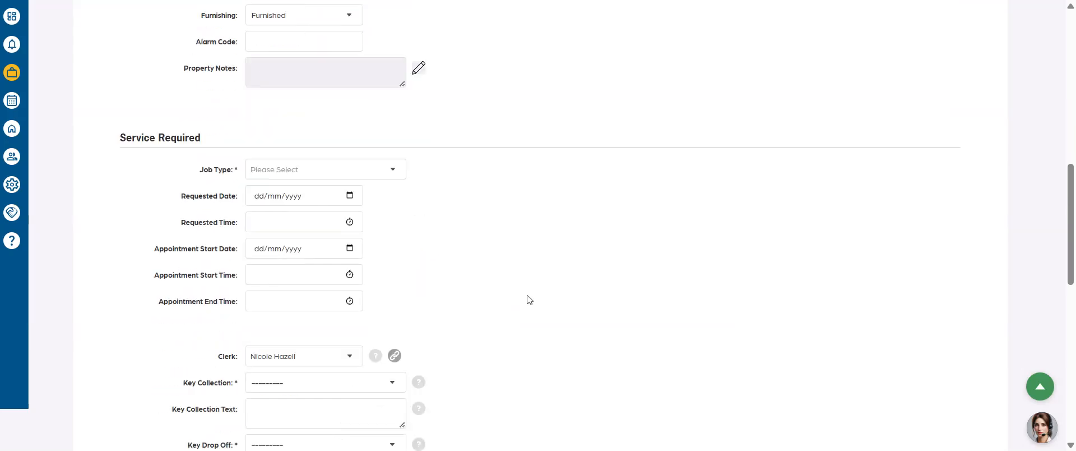
# Set the job type to Inventory by filtering the job type list with 'invent'
pyautogui.scroll(-1, 528, 300)
pyautogui.click(377, 100)
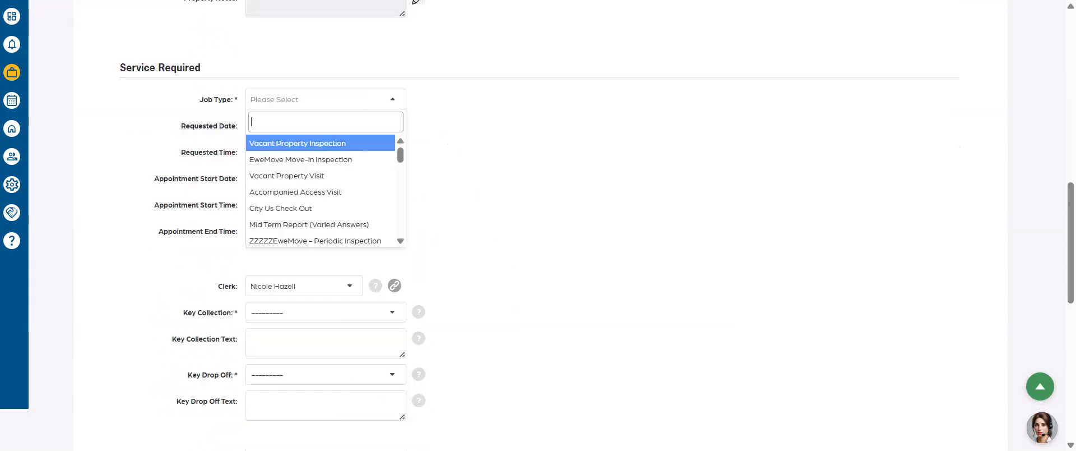
pyautogui.scroll(-8, 325, 197)
pyautogui.scroll(-4, 313, 196)
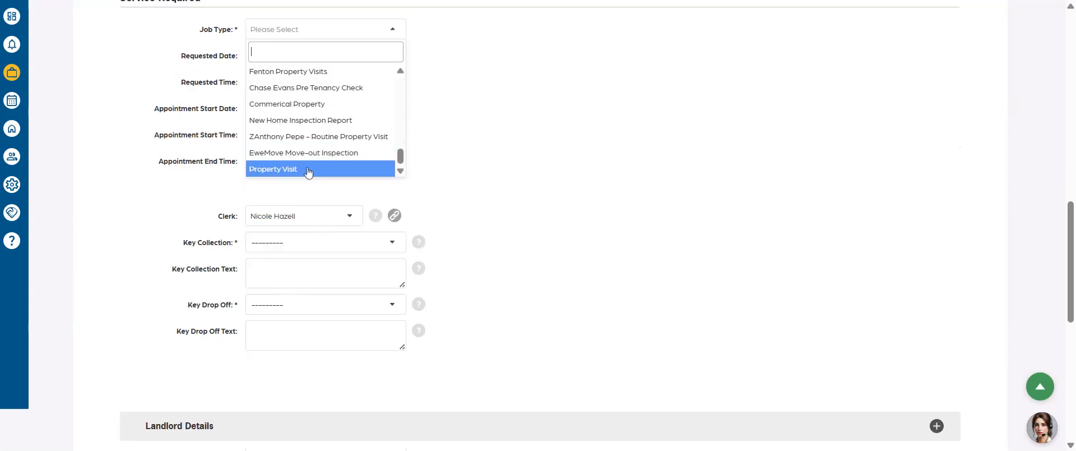
pyautogui.write('invent')
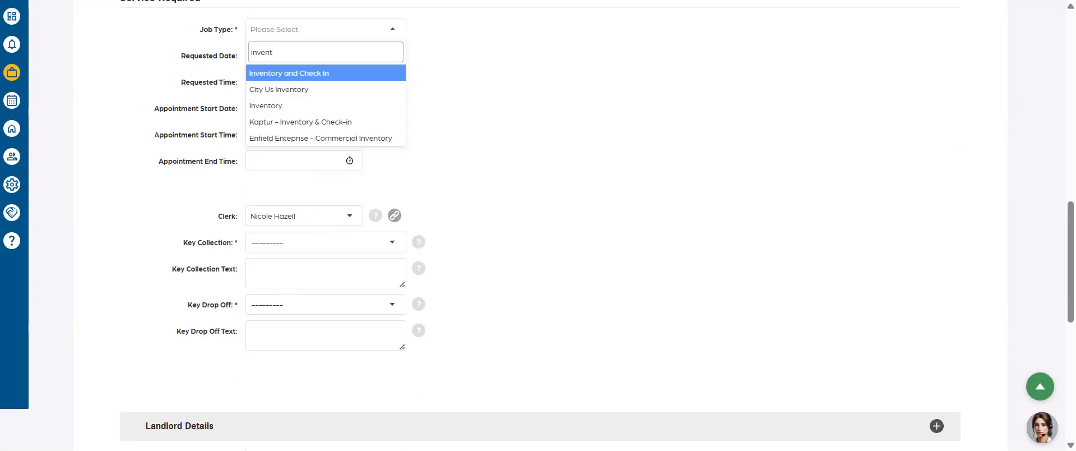
pyautogui.press('Down')
pyautogui.press('Down')
pyautogui.press('Return')
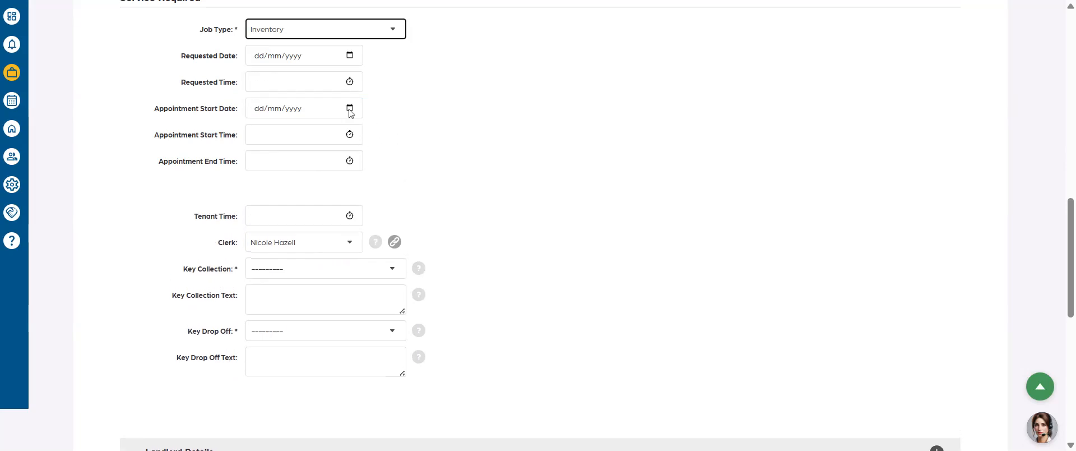
# Book the appointment for 30/03/2026 with a 10:00 start time
pyautogui.click(352, 107)
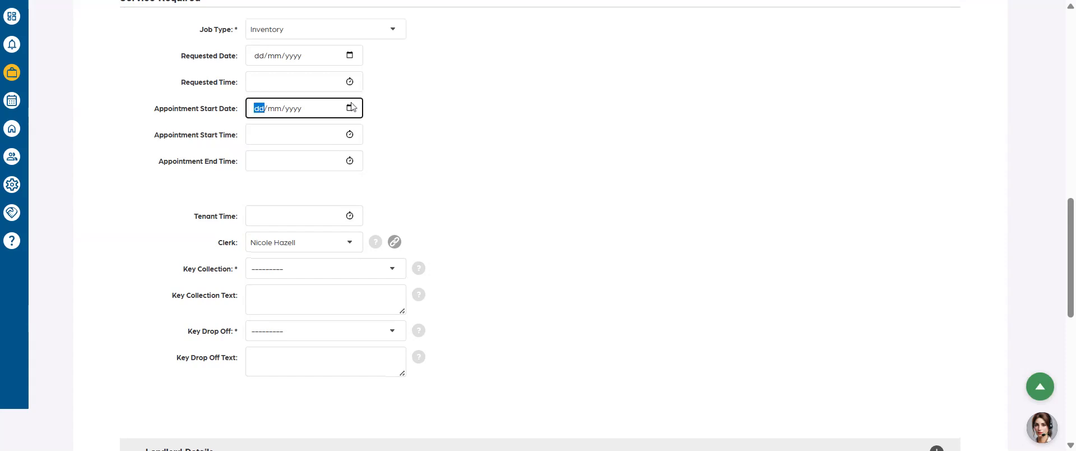
pyautogui.click(349, 108)
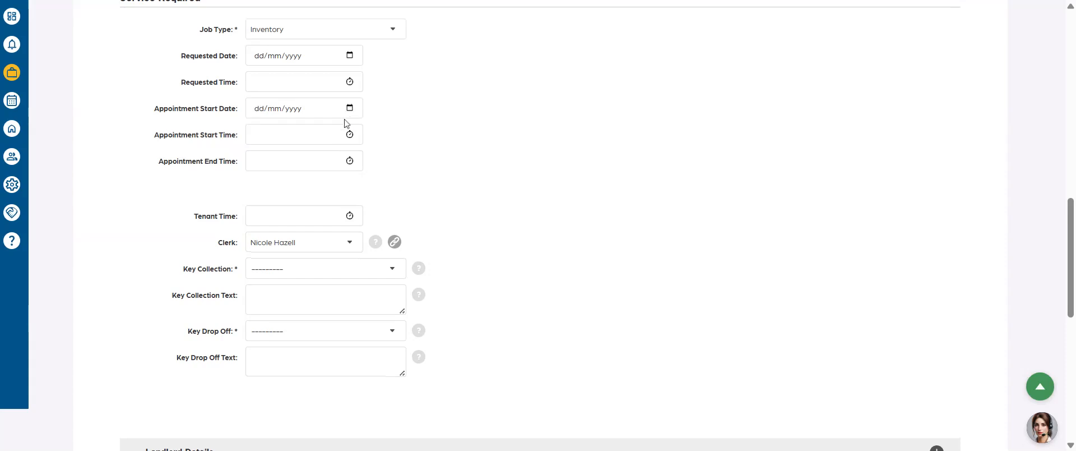
pyautogui.click(346, 123)
pyautogui.click(349, 135)
pyautogui.scroll(-5, 315, 219)
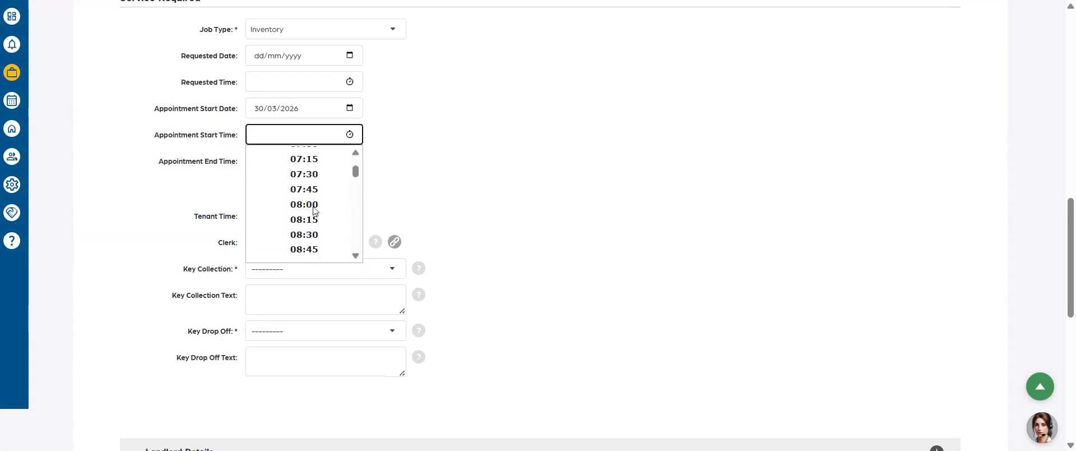
pyautogui.click(305, 185)
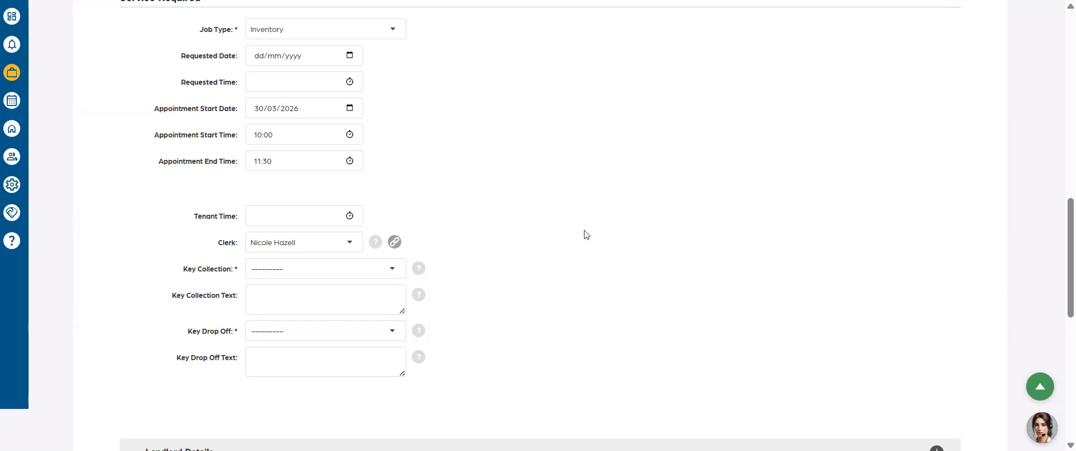
# Assign Test Test as the clerk for the job
pyautogui.click(276, 246)
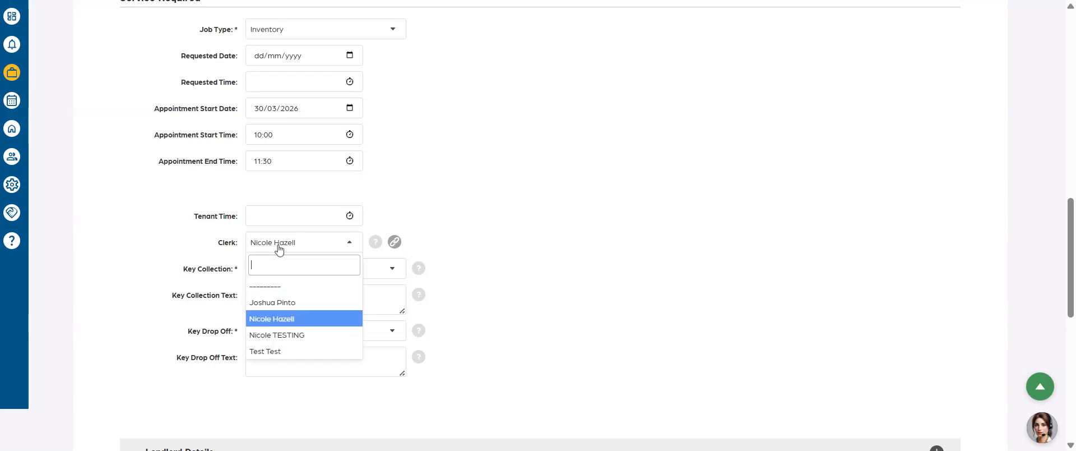
pyautogui.click(322, 352)
pyautogui.scroll(-1, 457, 171)
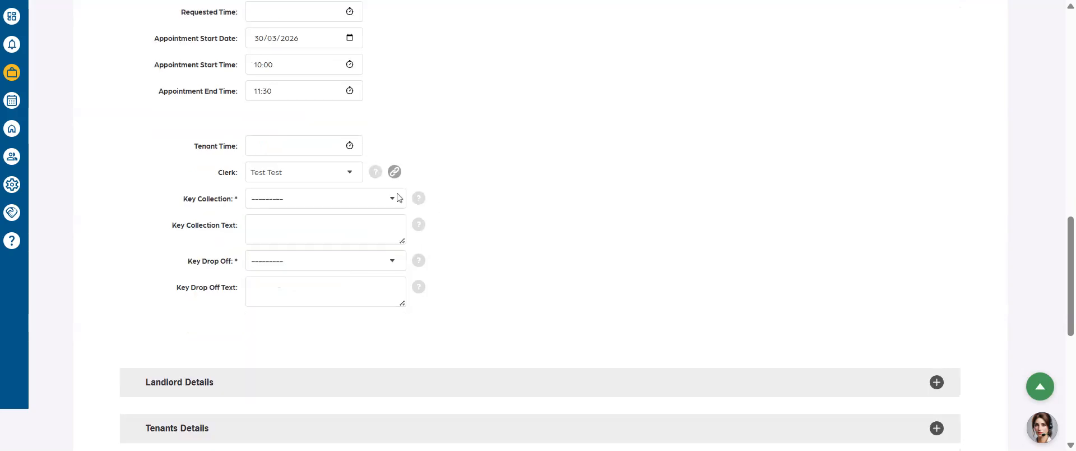
# Set Key Collection to Agent and Key Drop Off to Tenant
pyautogui.click(308, 202)
pyautogui.click(305, 218)
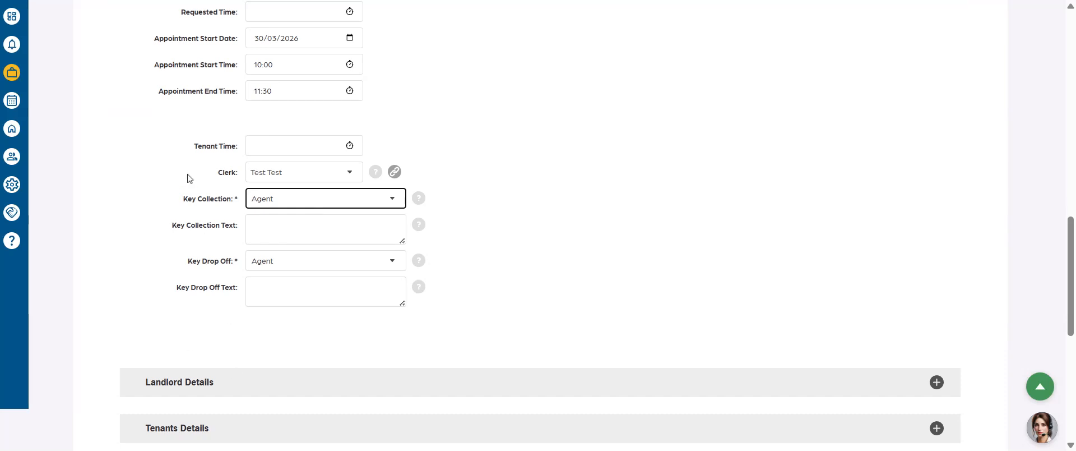
pyautogui.click(278, 268)
pyautogui.click(284, 277)
pyautogui.click(572, 234)
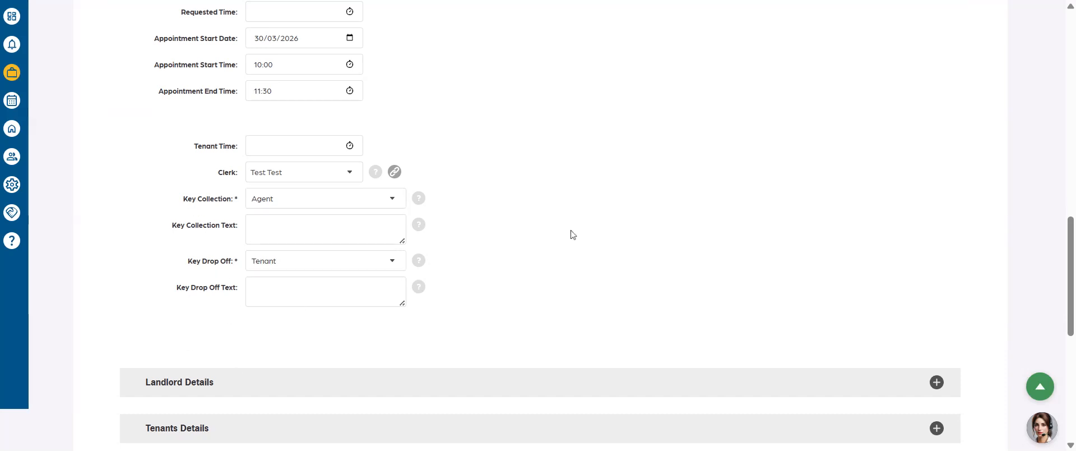
pyautogui.scroll(-2, 522, 229)
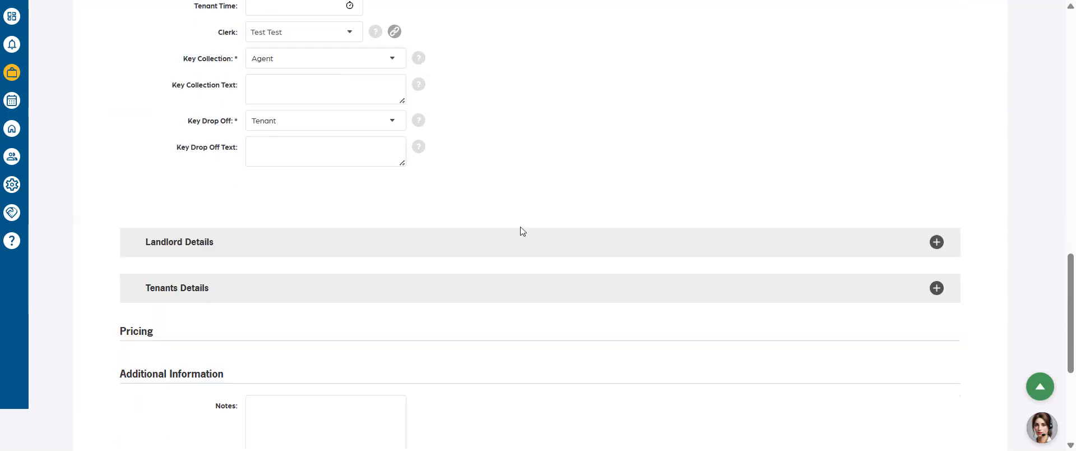
# Expand the Landlord Details and Tenants Details sections
pyautogui.click(437, 242)
pyautogui.scroll(-1, 438, 243)
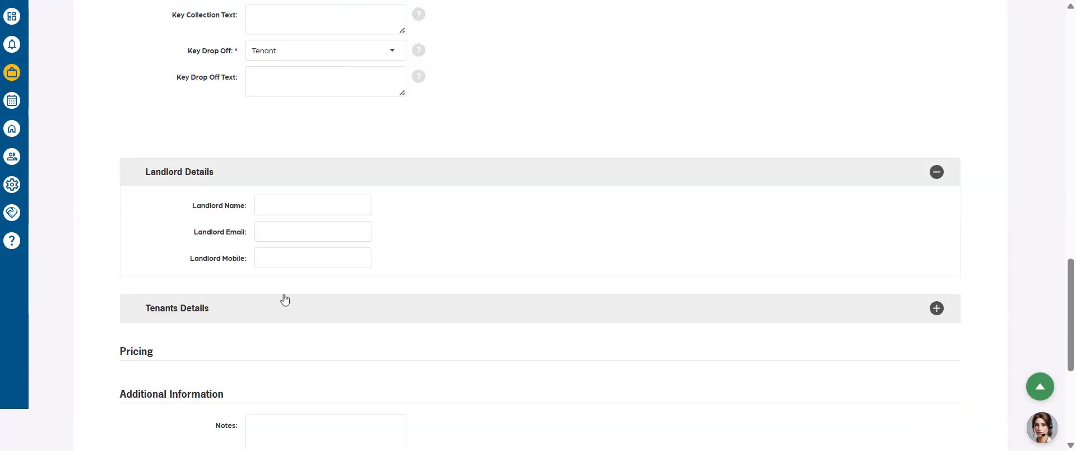
pyautogui.click(503, 317)
pyautogui.scroll(-1, 510, 287)
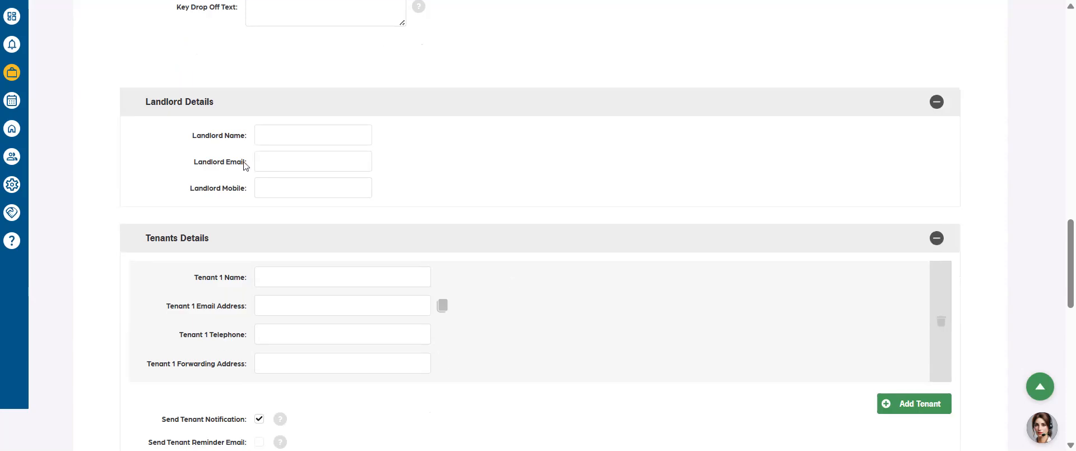
# Fill the landlord's name from the saved suggestion, their email address, and mobile 1234
pyautogui.click(312, 135)
pyautogui.press('Down')
pyautogui.press('Return')
pyautogui.click(313, 161)
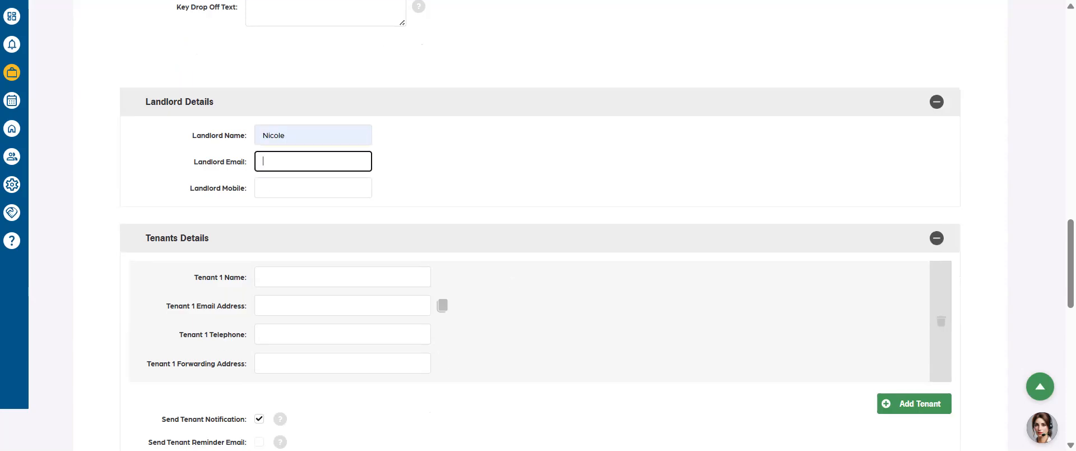
pyautogui.write('landlord@test.com')
pyautogui.press('Tab')
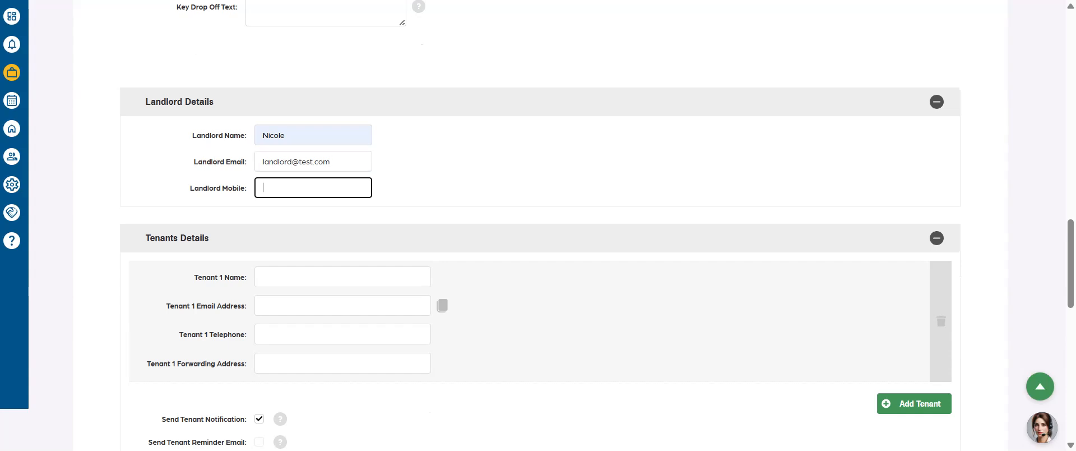
pyautogui.write('1234')
pyautogui.scroll(-1, 479, 149)
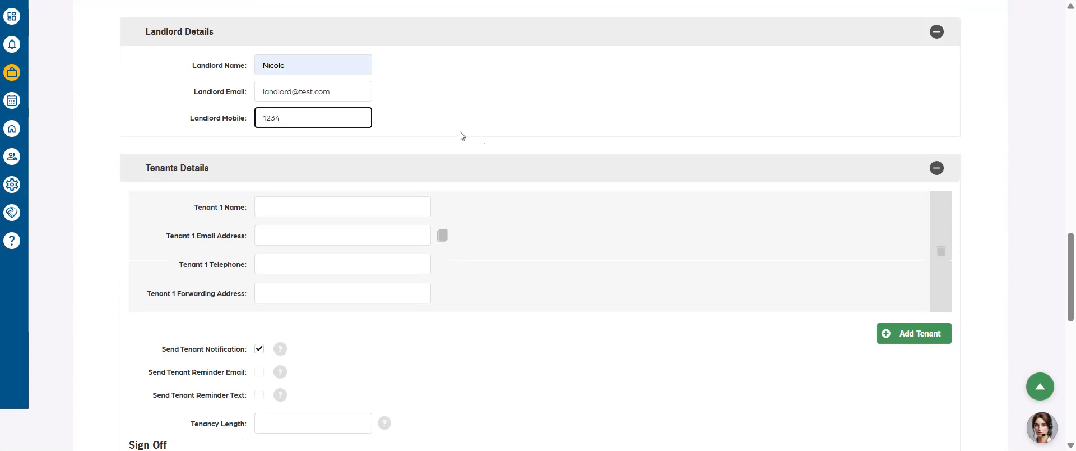
# Fill Tenant 1's name and suggested email, with telephone 123 and forwarding address 123
pyautogui.click(313, 201)
pyautogui.press('Down')
pyautogui.press('Tab')
pyautogui.write('tenant')
pyautogui.press('Down')
pyautogui.press('Return')
pyautogui.press('Tab')
pyautogui.write('123')
pyautogui.press('Tab')
pyautogui.write('123')
pyautogui.click(470, 374)
pyautogui.scroll(-1, 463, 334)
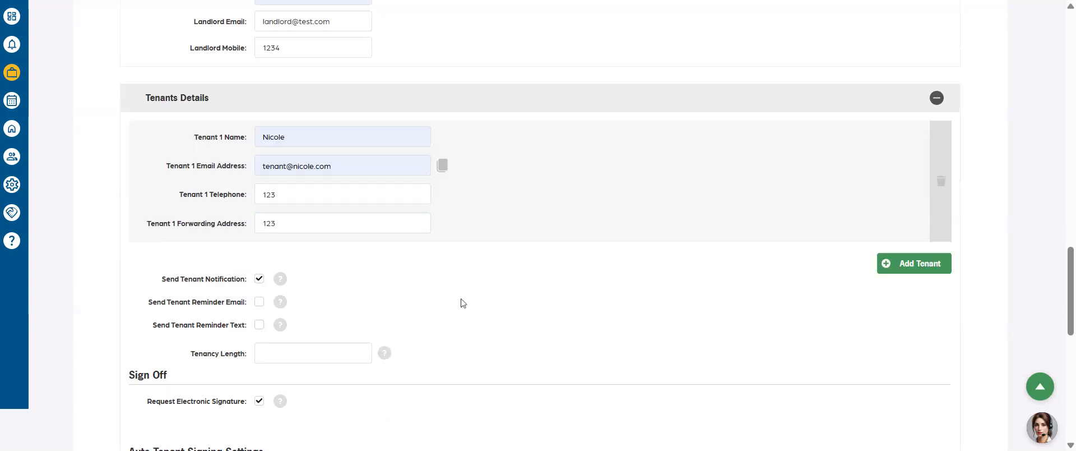
# Tick Send Tenant Reminder Email and save the new job
pyautogui.click(259, 302)
pyautogui.scroll(-8, 744, 316)
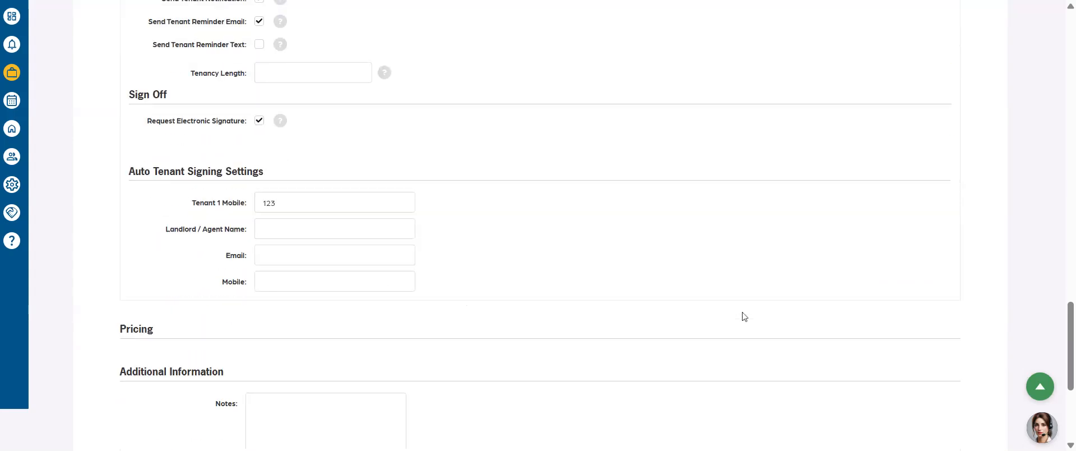
pyautogui.click(900, 353)
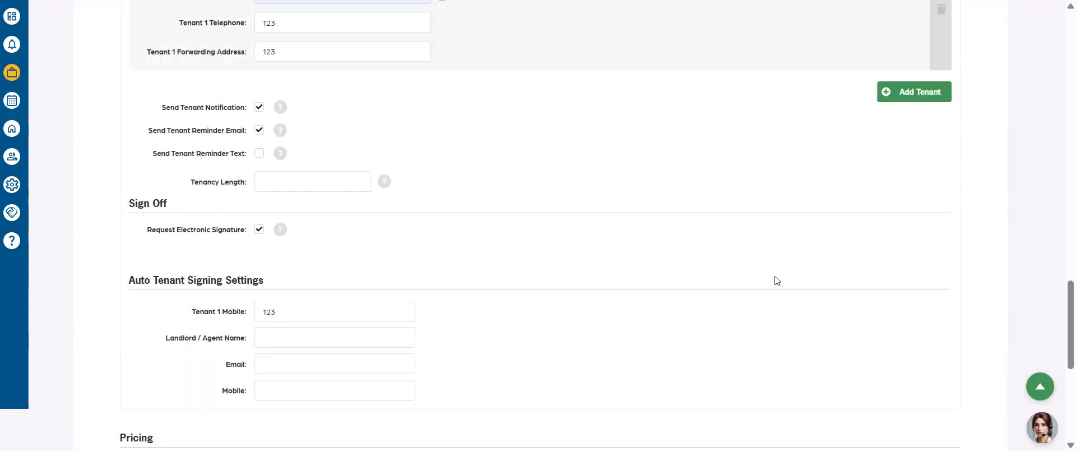